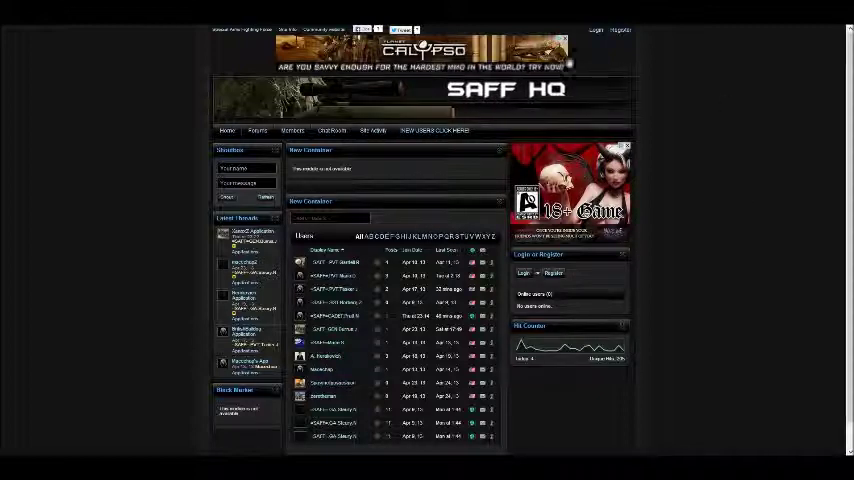
# Close the banner ad covering the SAFF HQ site.
pyautogui.click(563, 39)
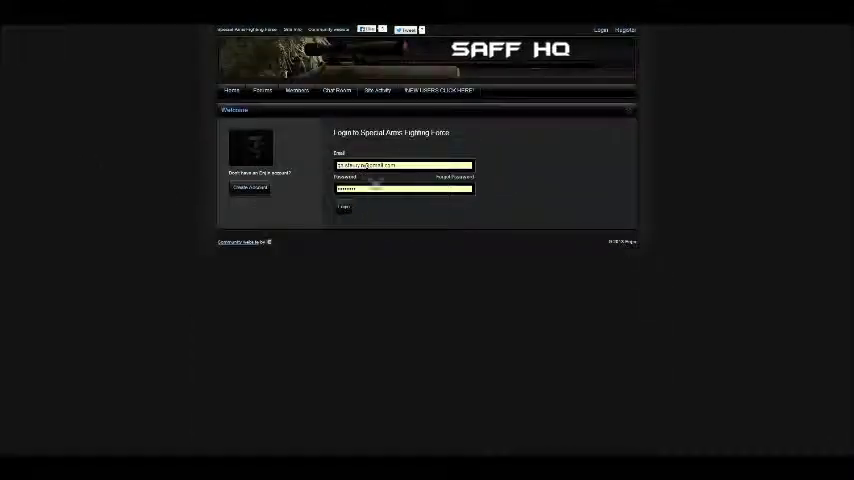
# Log into SAFF HQ and paste the application template into a new Applications thread.
pyautogui.click(343, 207)
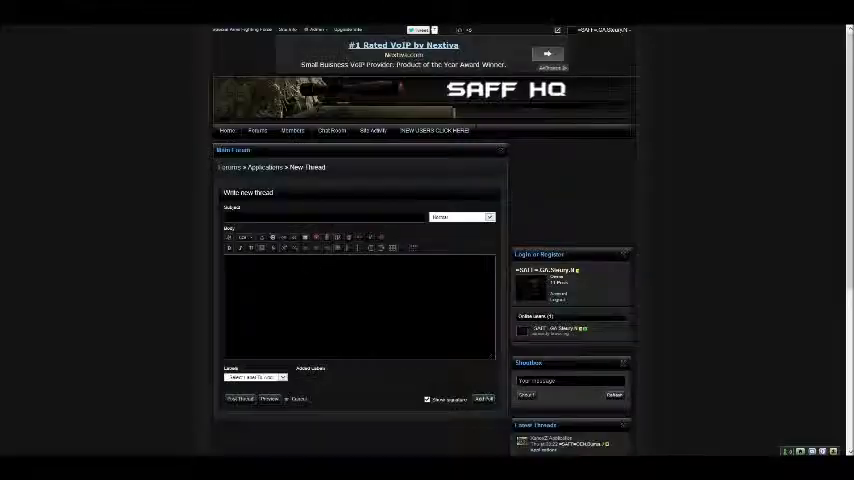
pyautogui.hotkey('ctrl', 'v')
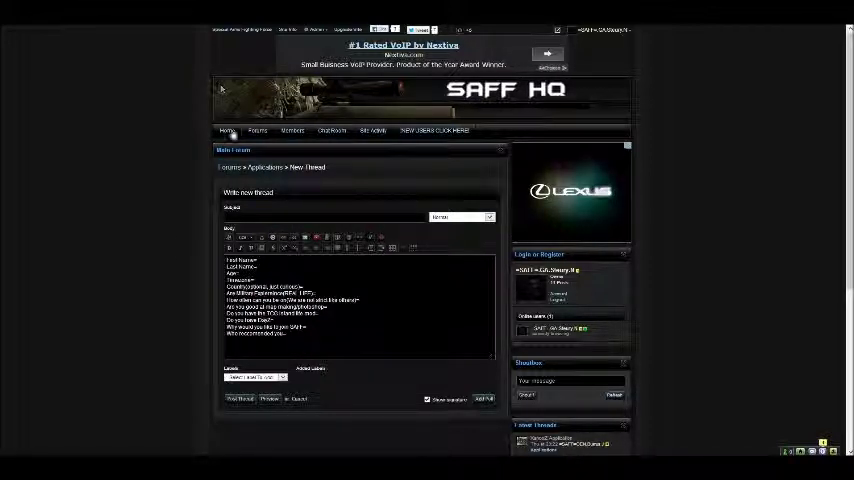
# Return to the SAFF HQ home page from the thread editor.
pyautogui.click(228, 131)
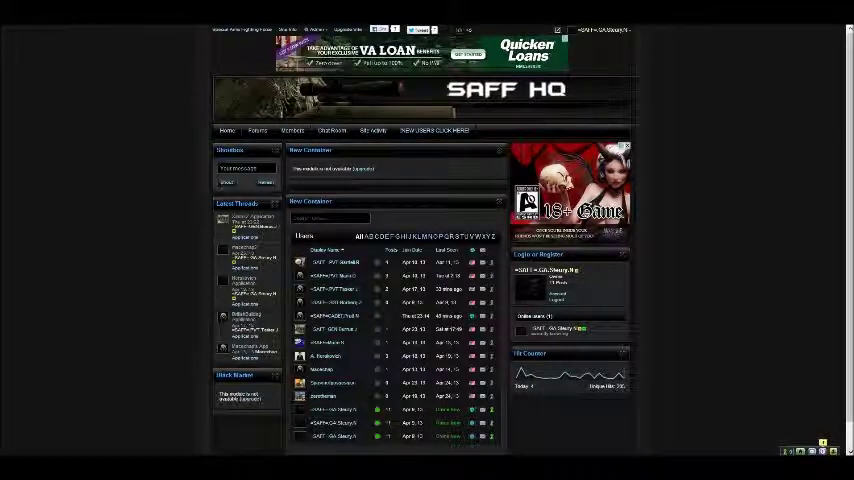
pyautogui.click(822, 451)
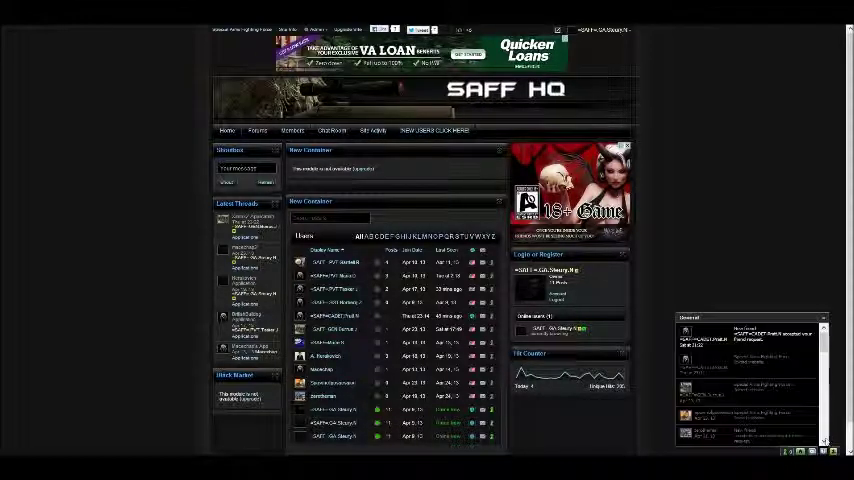
pyautogui.click(760, 334)
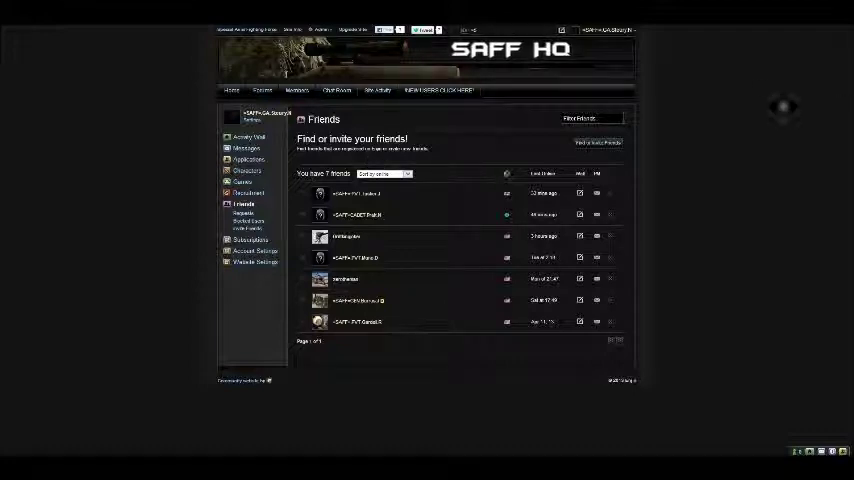
pyautogui.click(231, 90)
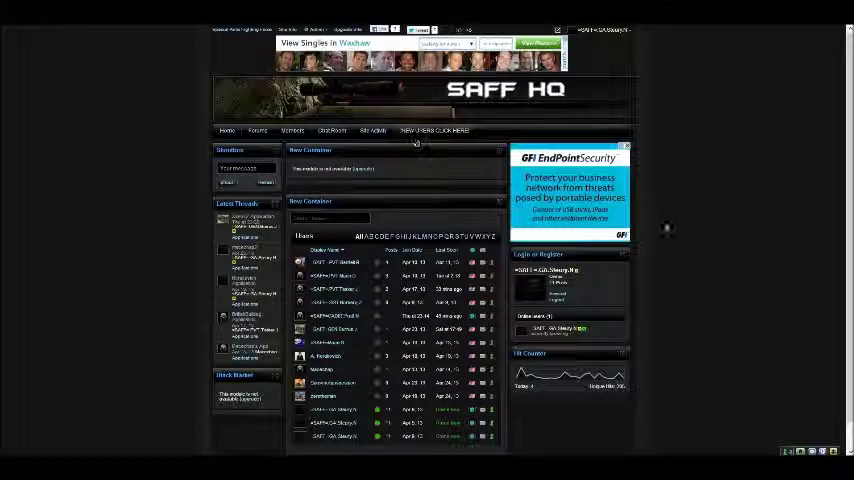